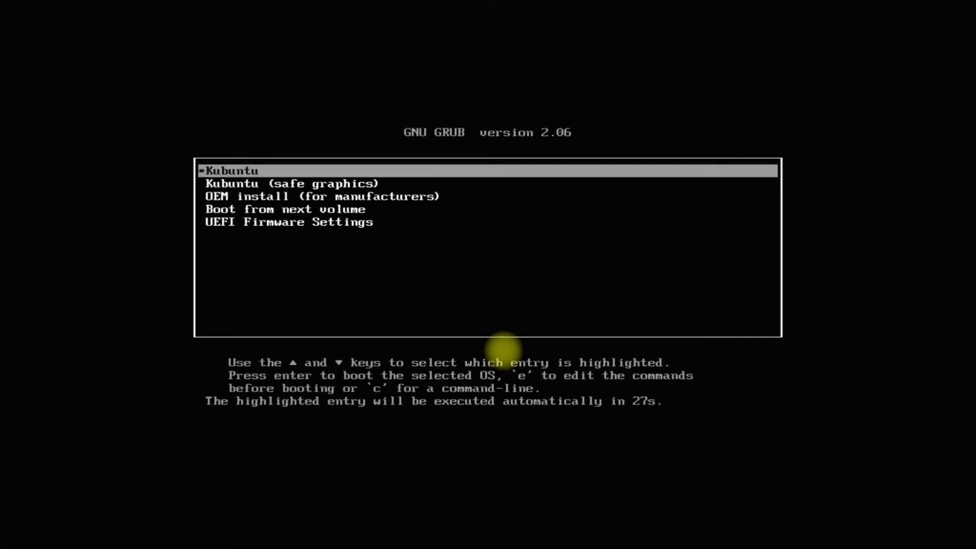
- Boot the Kubuntu entry from the GRUB menu without waiting for the countdown
key("Down")
key("Up")
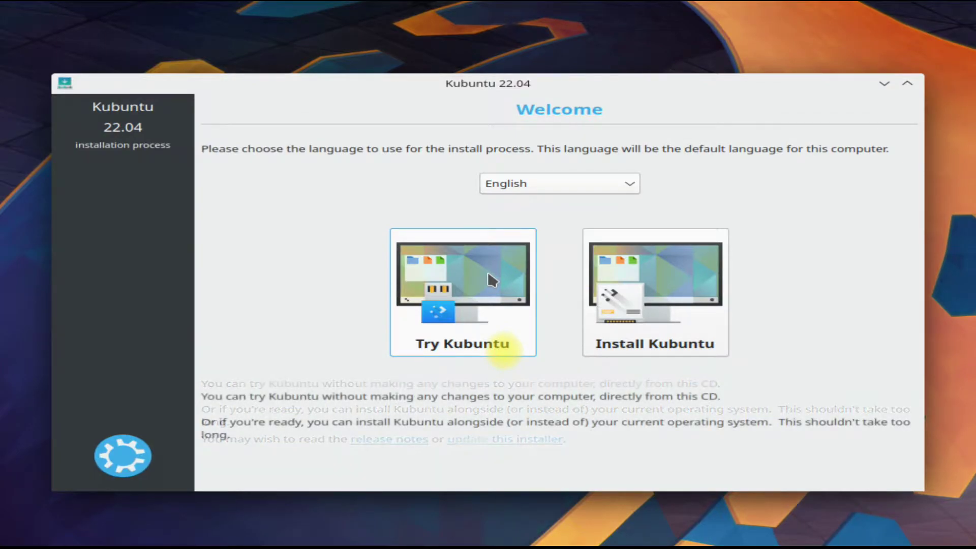
- Choose Install Kubuntu and keep the English (US) keyboard layout
left_click(650, 280)
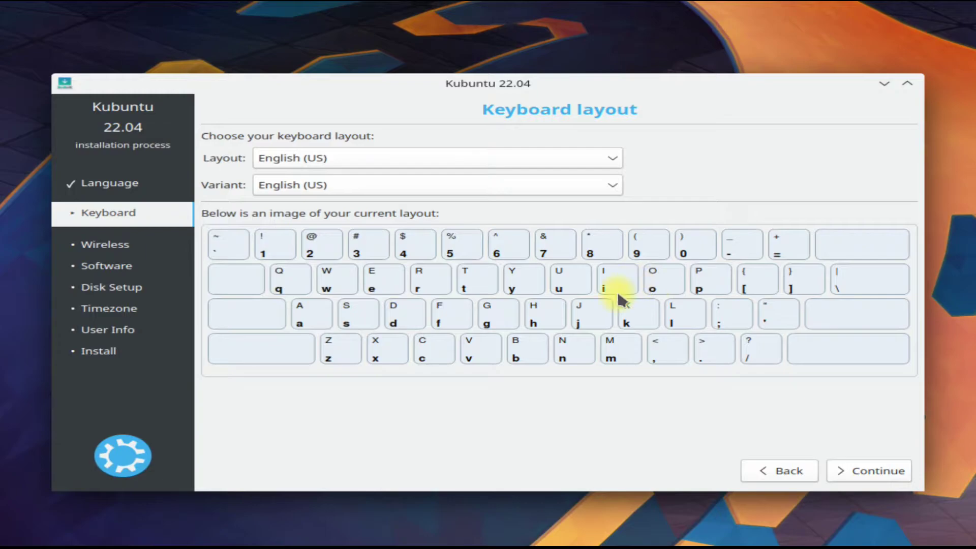
left_click(856, 466)
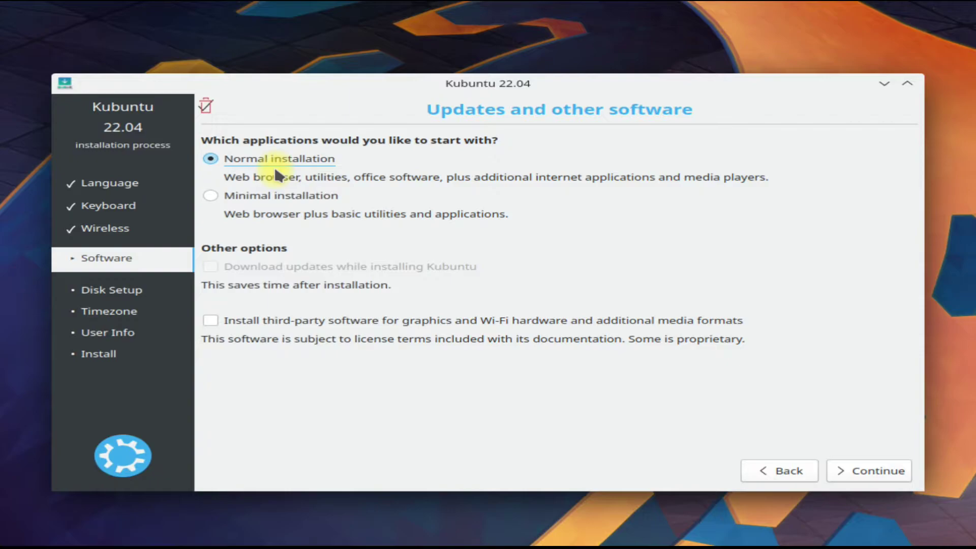
- Pick Minimal installation, leaving third-party software unchecked
left_click(230, 197)
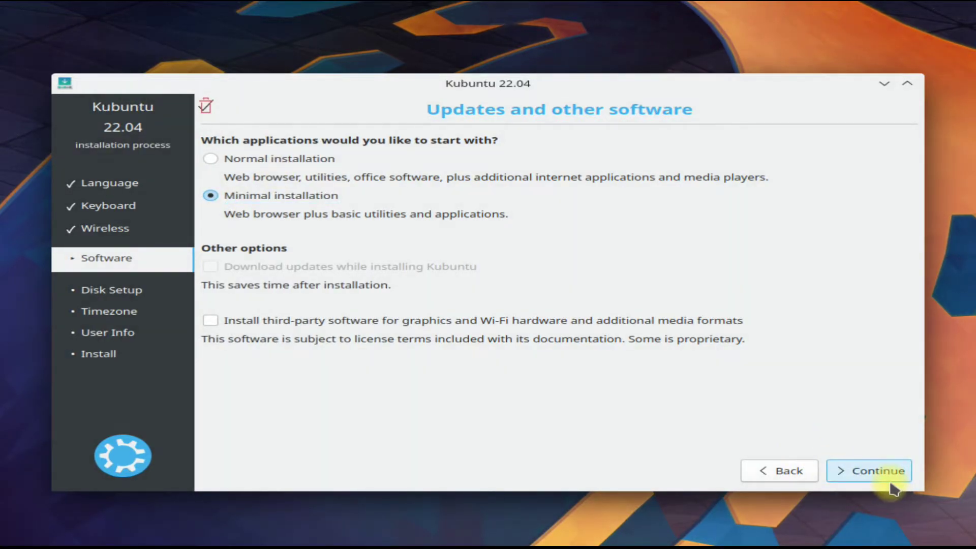
left_click(873, 478)
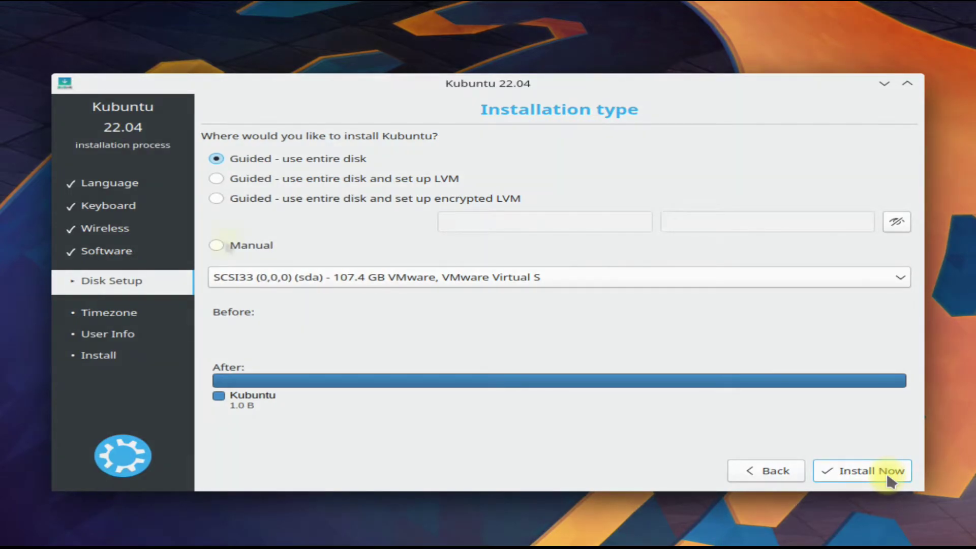
- Select Manual partitioning and start a new partition table on /dev/sda
left_click(216, 245)
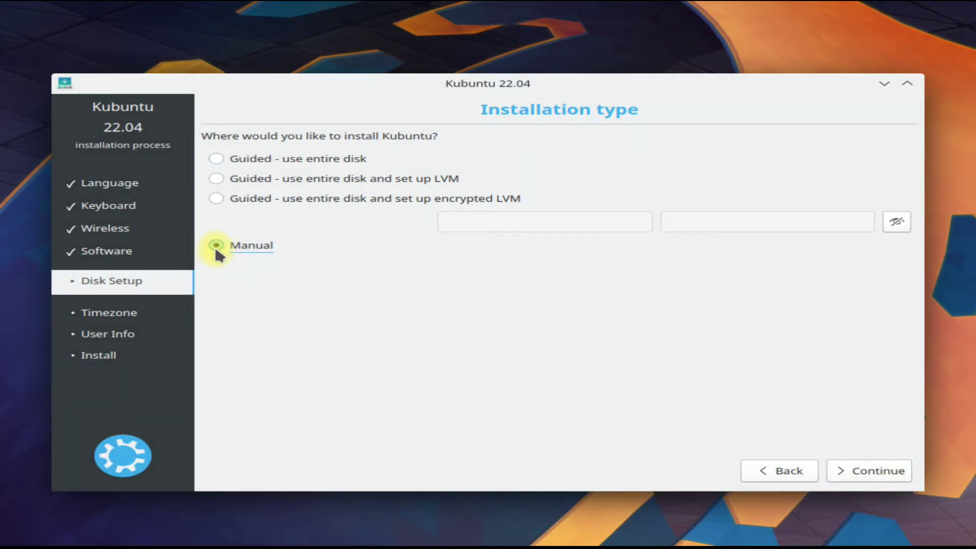
left_click(879, 467)
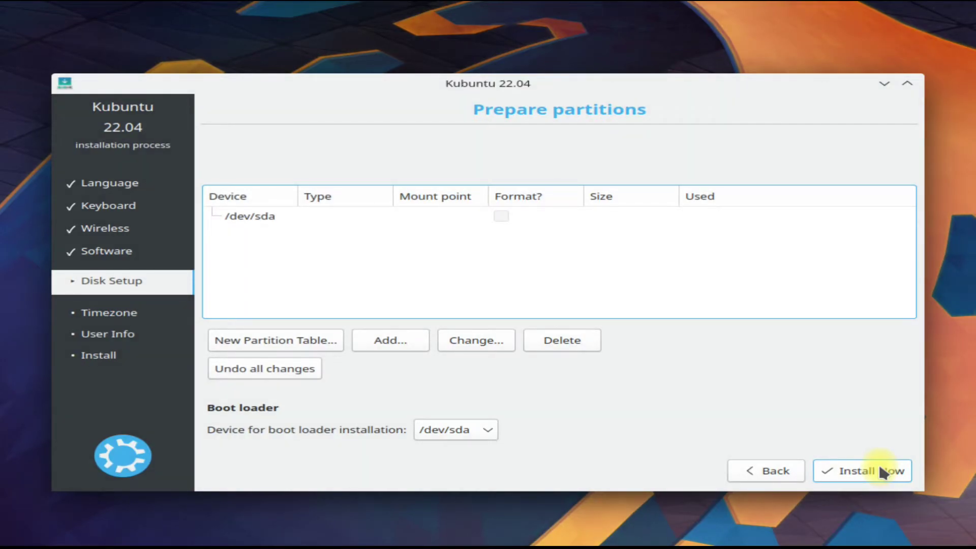
double_click(307, 223)
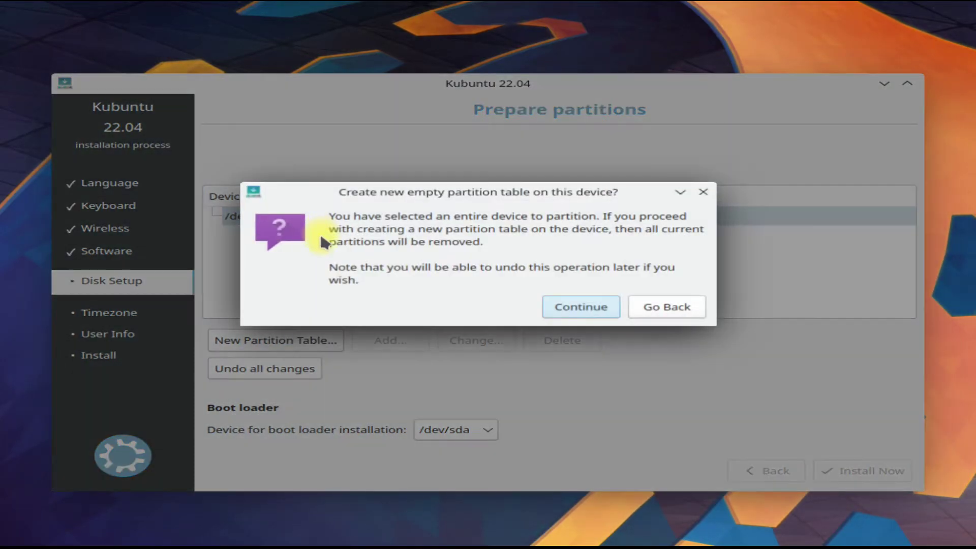
- Confirm the empty partition table and create a 512 MB EFI System Partition
left_click(600, 311)
double_click(599, 311)
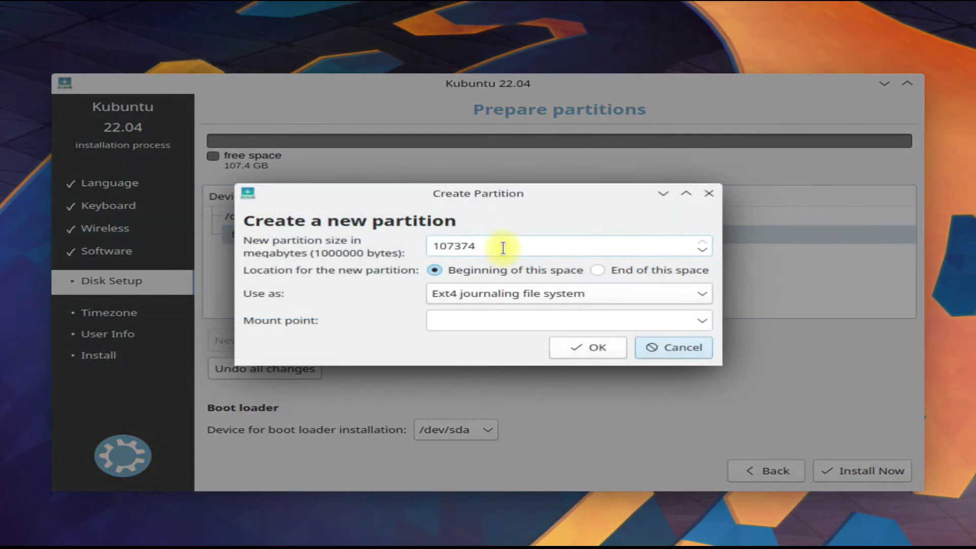
left_click_drag(503, 248, 429, 244)
type("512")
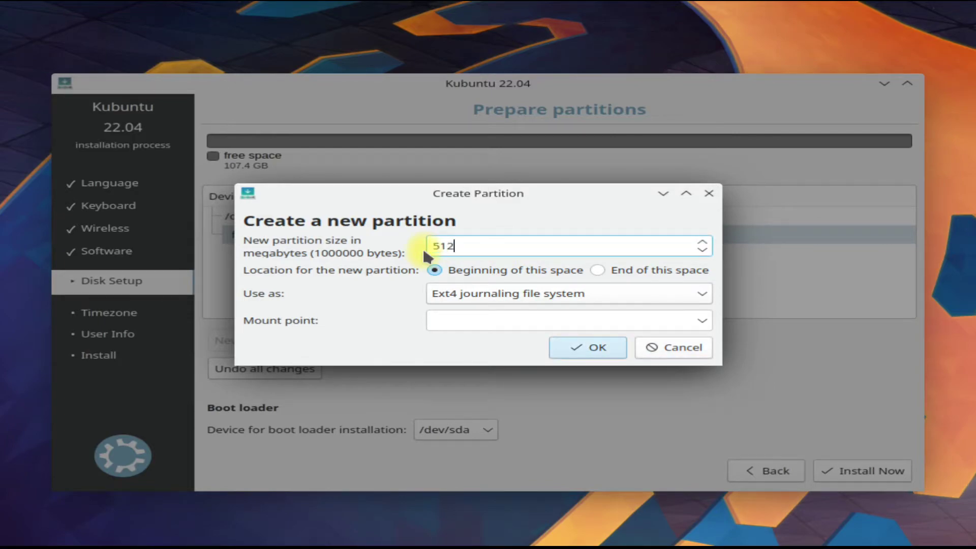
left_click(602, 293)
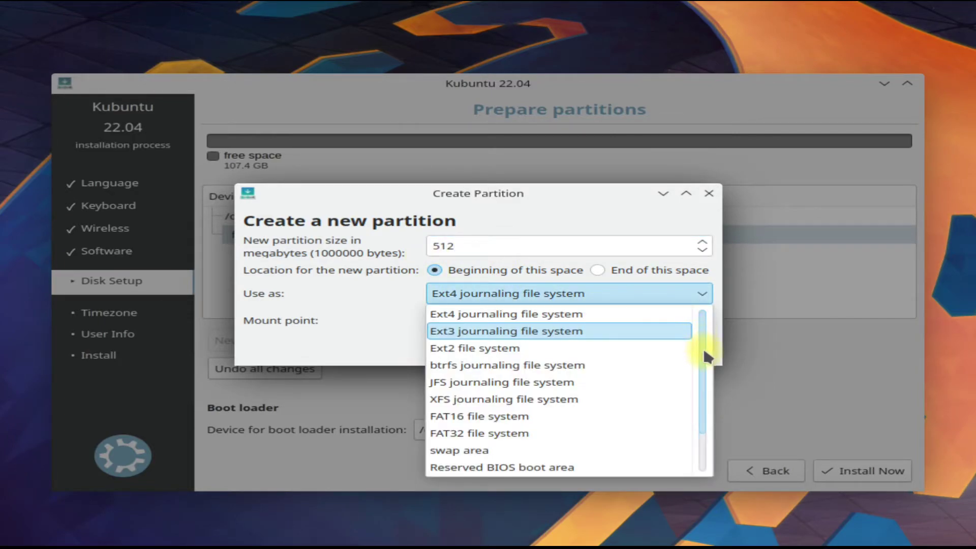
left_click_drag(705, 342, 712, 392)
left_click(548, 431)
left_click(561, 344)
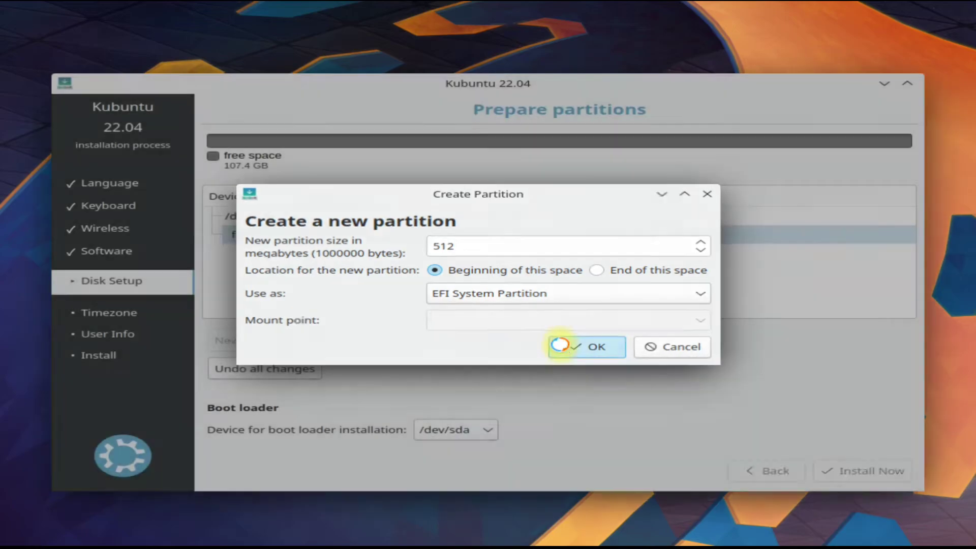
- Add an 8192 MB swap partition in the remaining free space
double_click(321, 272)
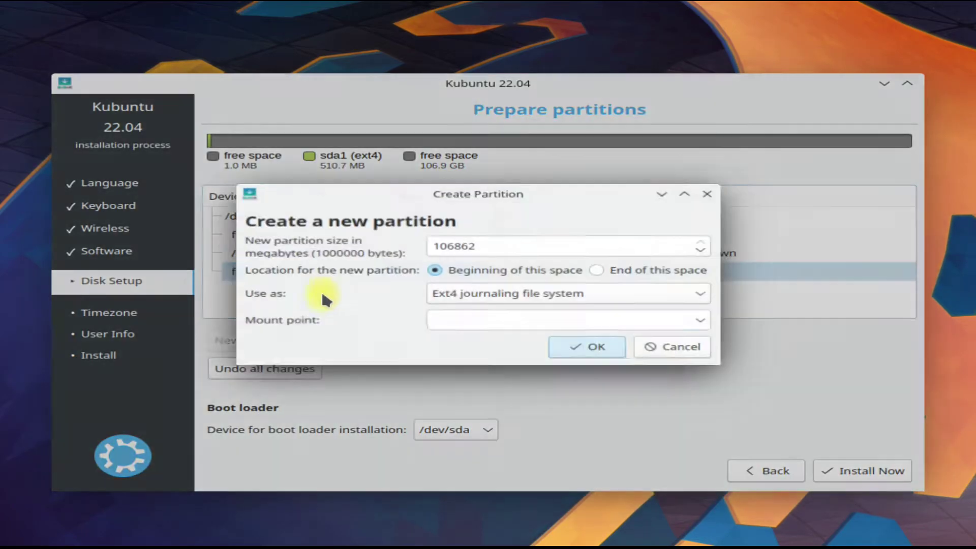
double_click(501, 252)
type("8192")
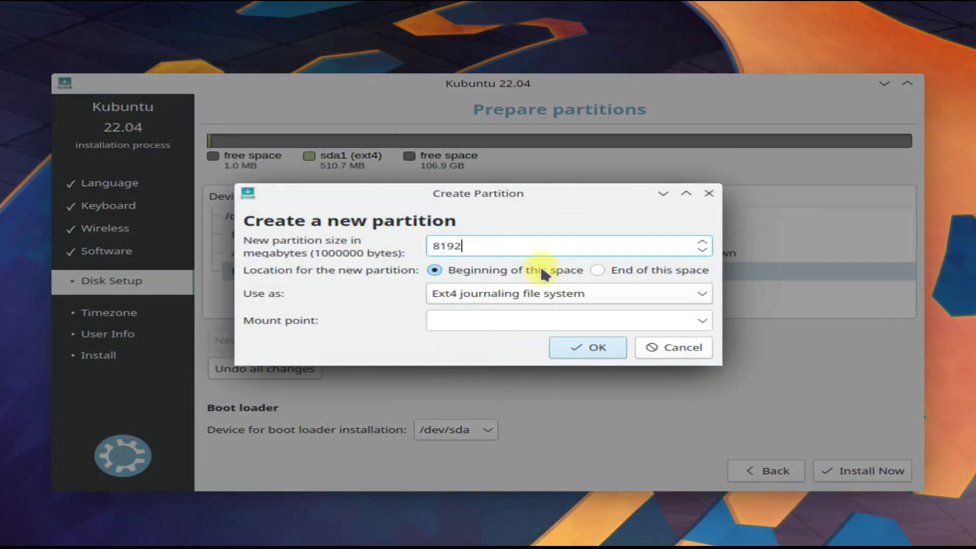
left_click(485, 295)
left_click(488, 450)
left_click(557, 350)
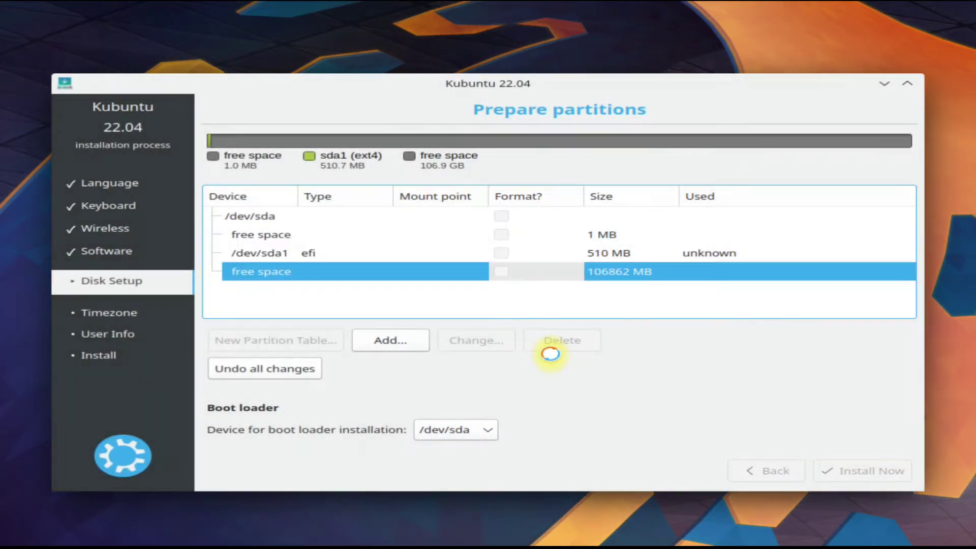
- Add a 50000 MB ext4 root partition mounted at /
double_click(313, 285)
left_click(490, 293)
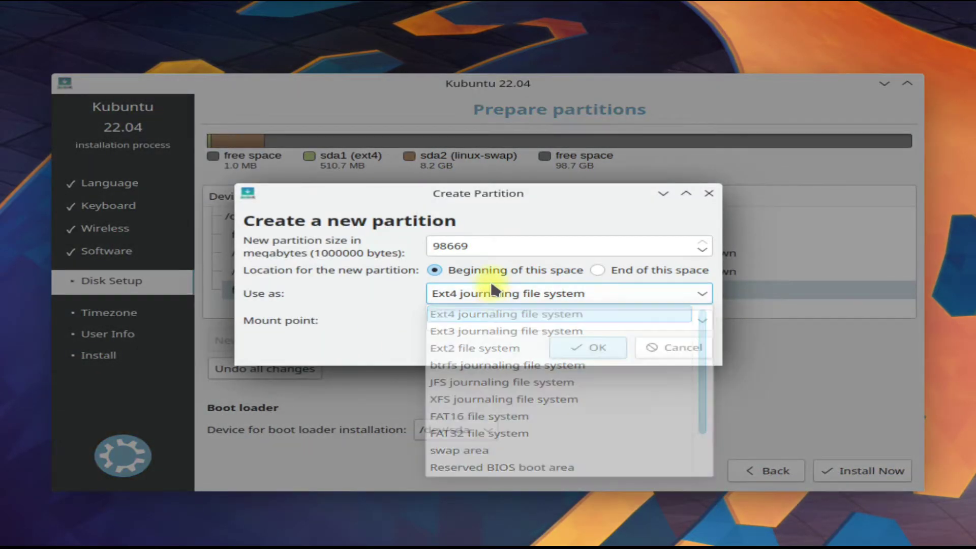
left_click(417, 251)
type("50000")
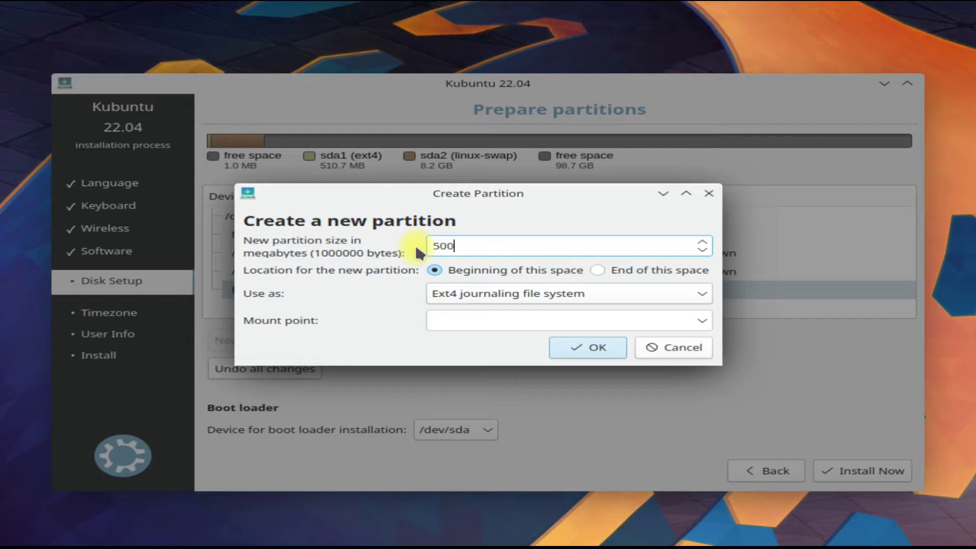
left_click(684, 295)
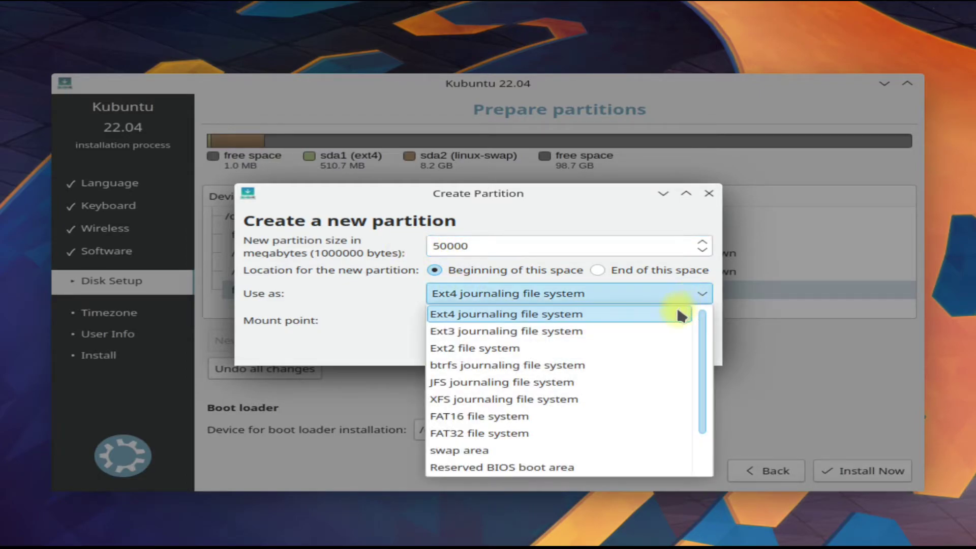
left_click(678, 311)
left_click(700, 321)
left_click(447, 341)
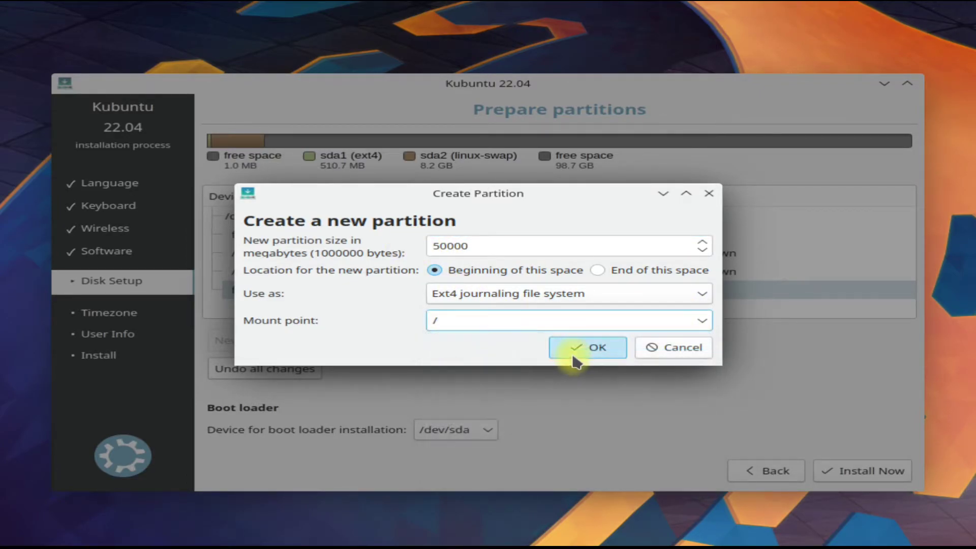
left_click(580, 350)
- Begin an ext4 partition mounted at /home and adjust its size
double_click(320, 308)
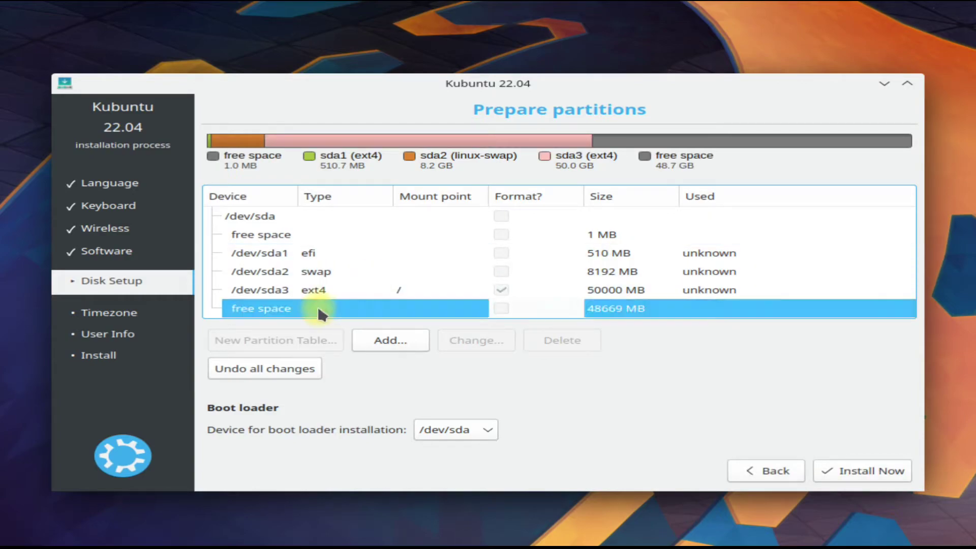
left_click(675, 287)
left_click(684, 294)
left_click(696, 319)
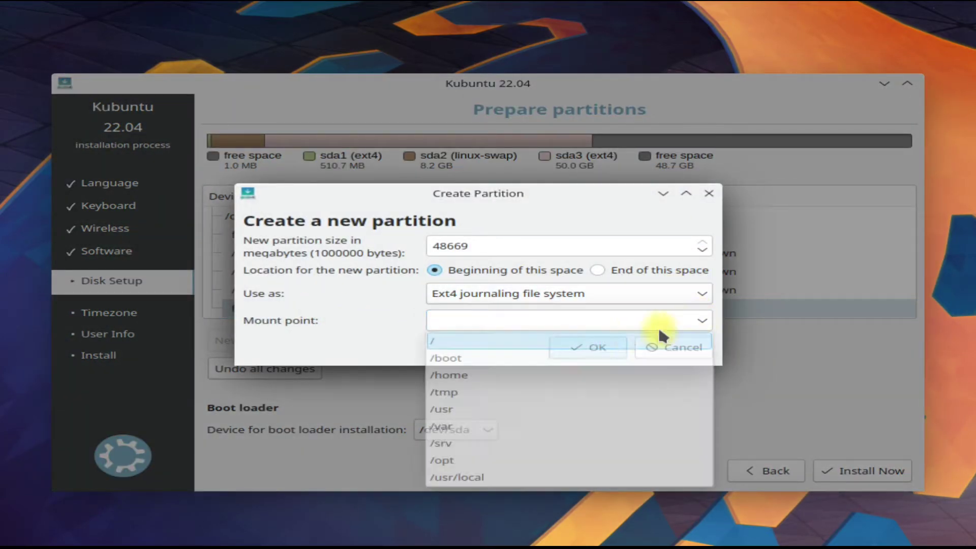
left_click(457, 372)
left_click(493, 241)
key("BackSpace")
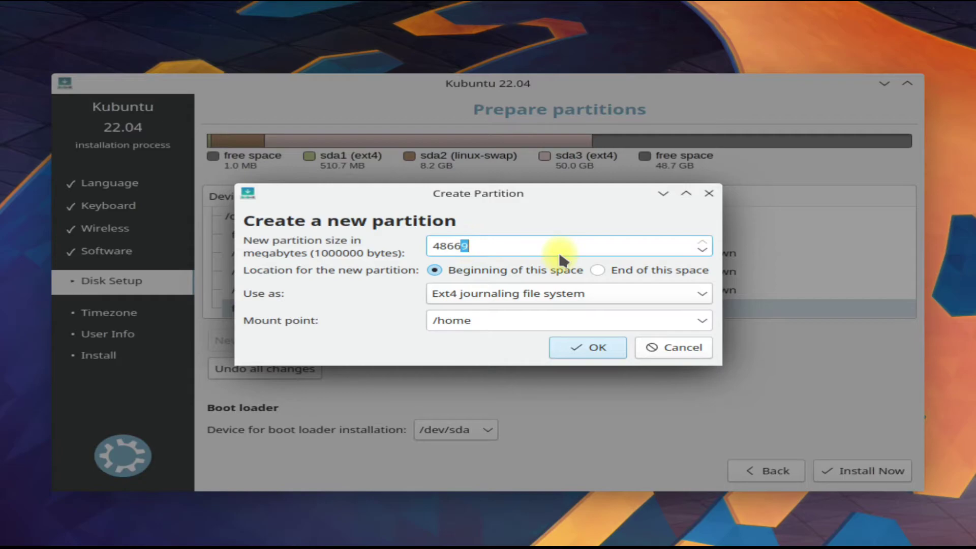
- Finish the ext4 /home partition at 48666 MB
type("7")
left_click(576, 348)
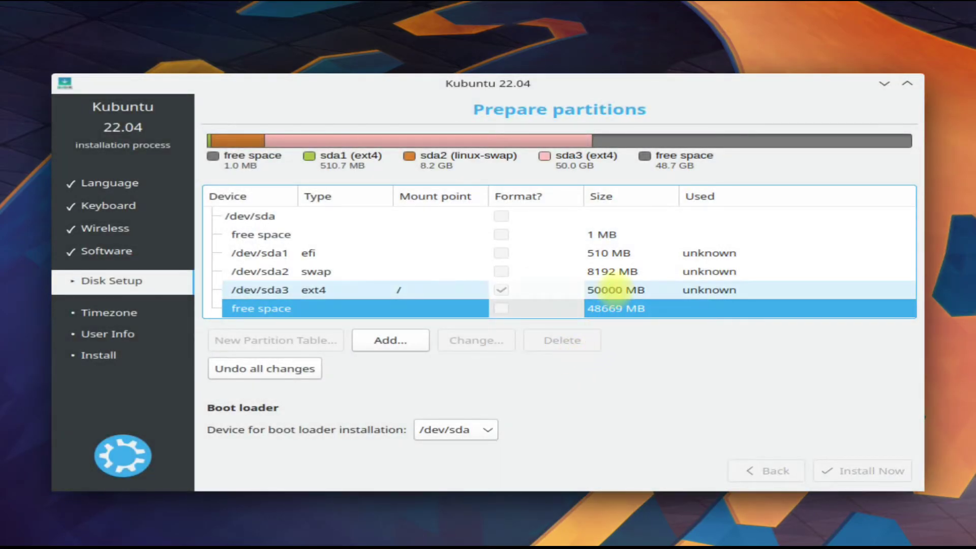
scroll(644, 278, "up", 1)
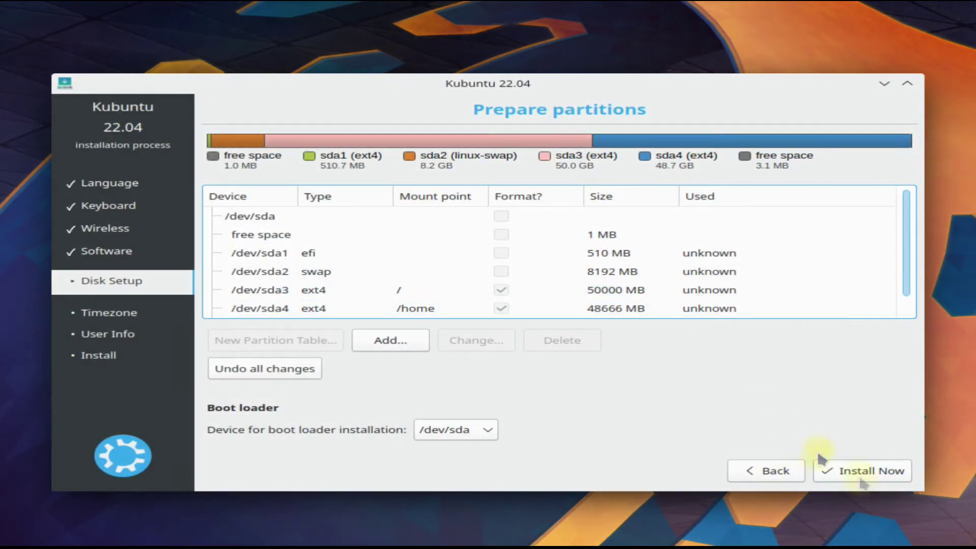
- Install Now, confirm writing changes to disk, and accept the Eastern time zone
left_click(855, 476)
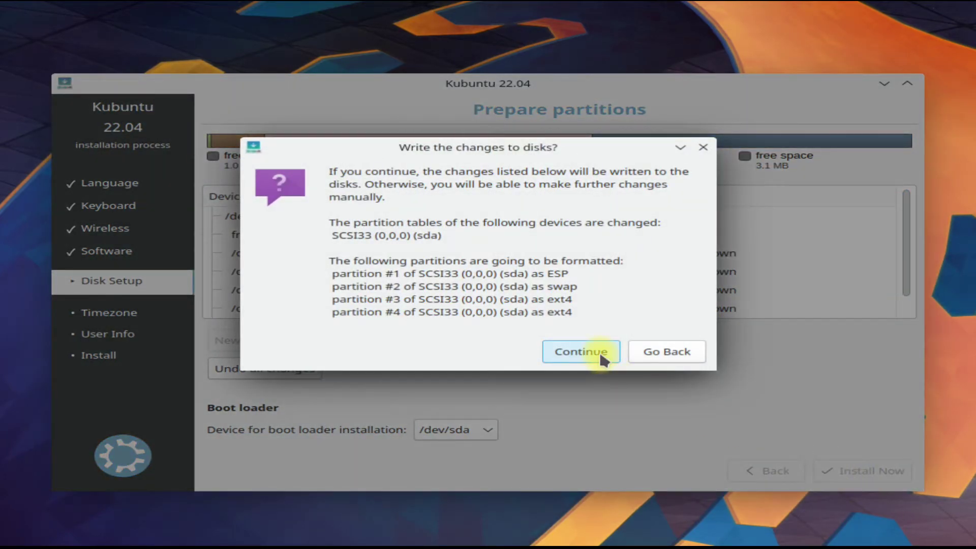
left_click(601, 356)
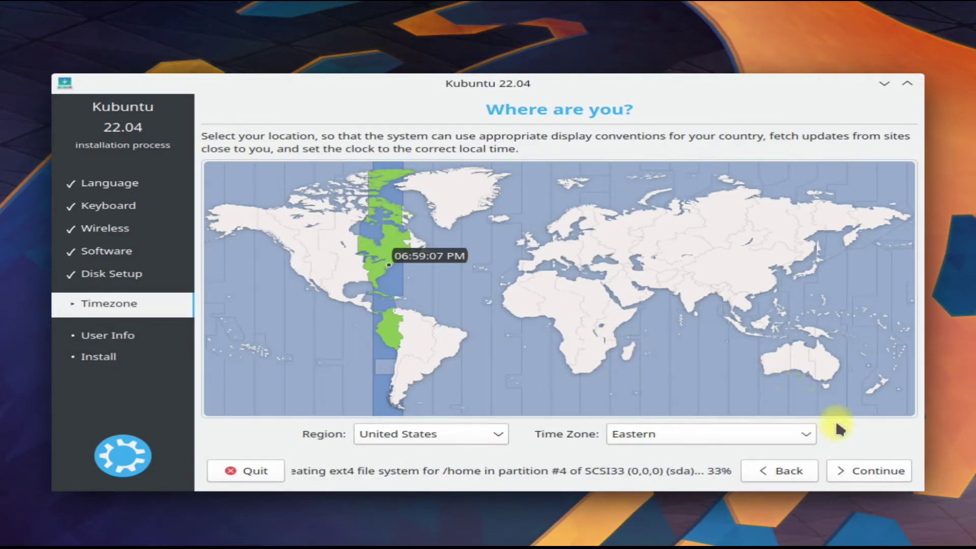
left_click(858, 469)
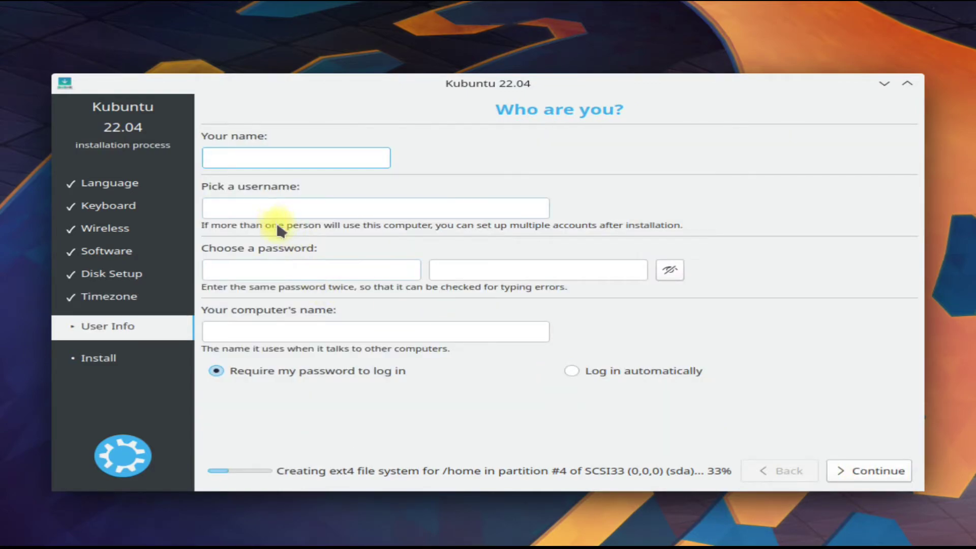
- Name the computer Kubuntu-PC, enter the user's full name and password twice, and start installing
left_click(288, 331)
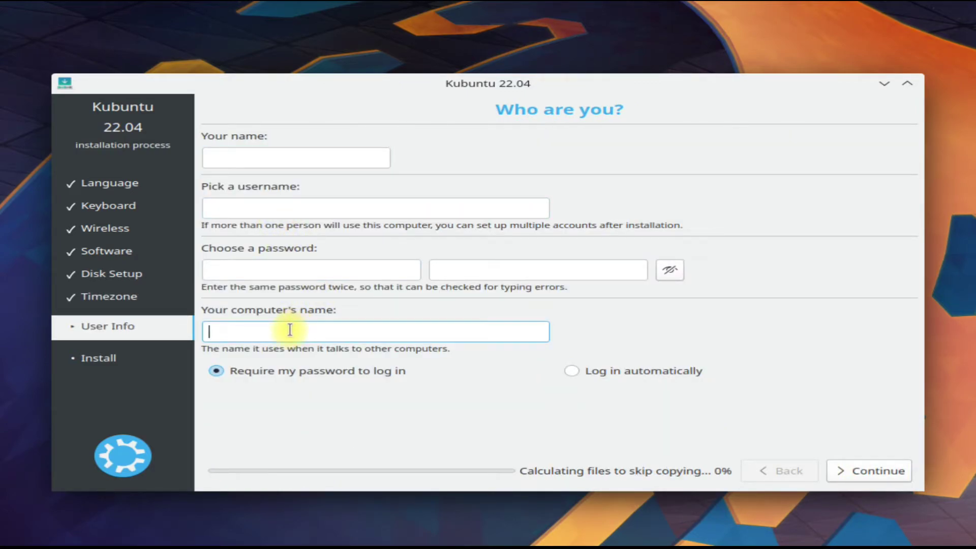
type("Kubuntu")
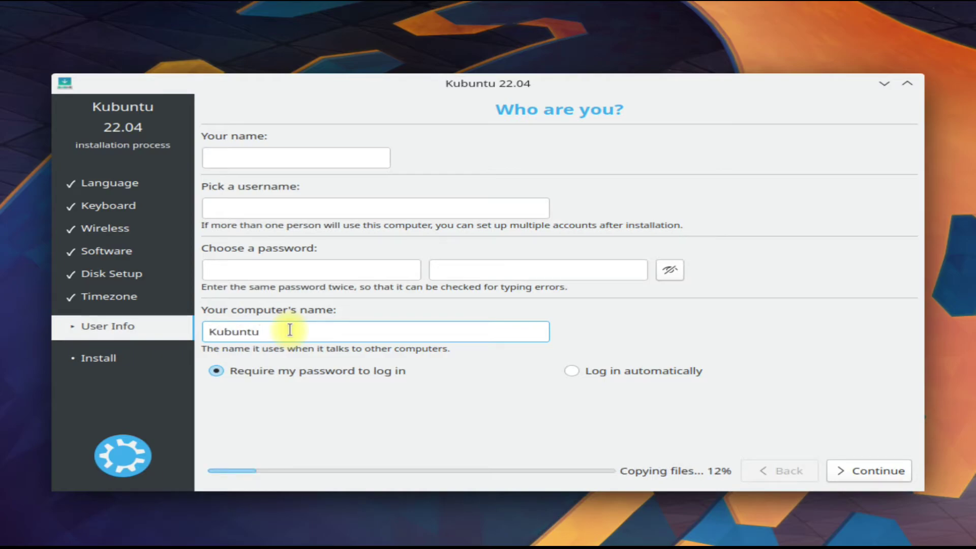
type("-PC")
left_click(318, 150)
type("t")
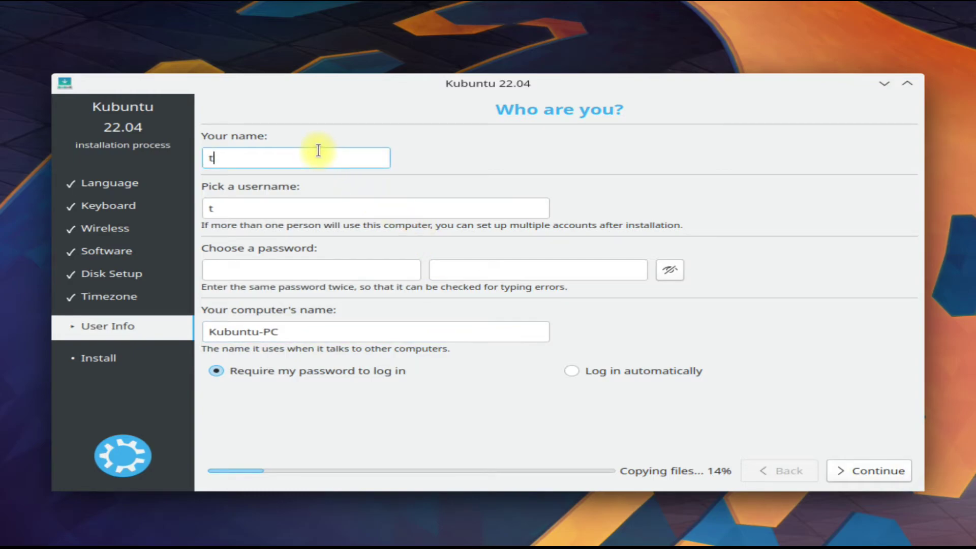
type("echsolutionz")
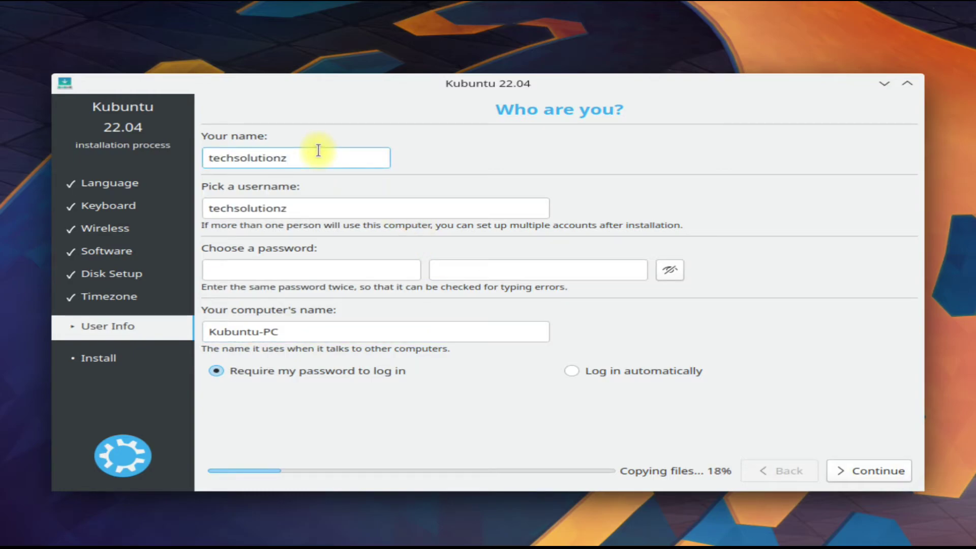
key("Tab")
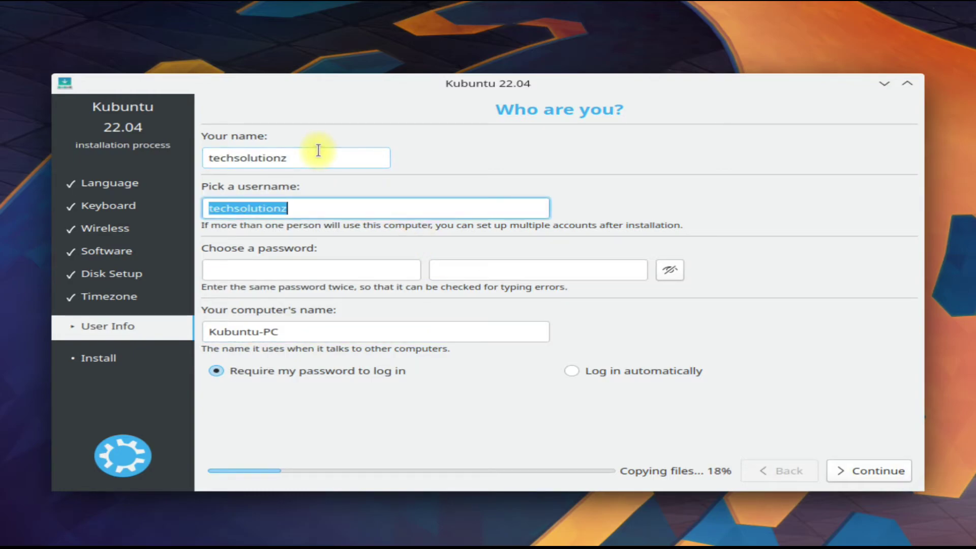
key("Tab")
type("pppppp")
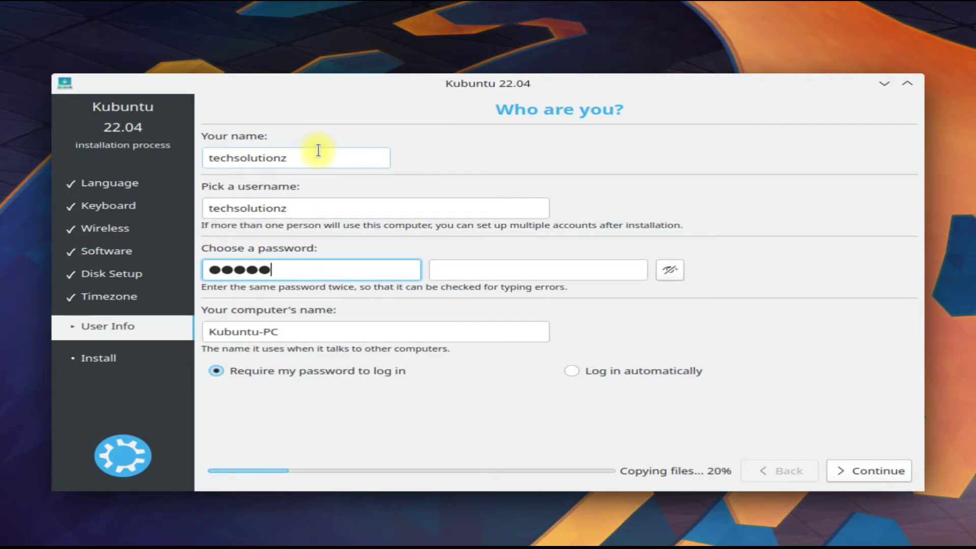
key("Tab")
type("pppppp")
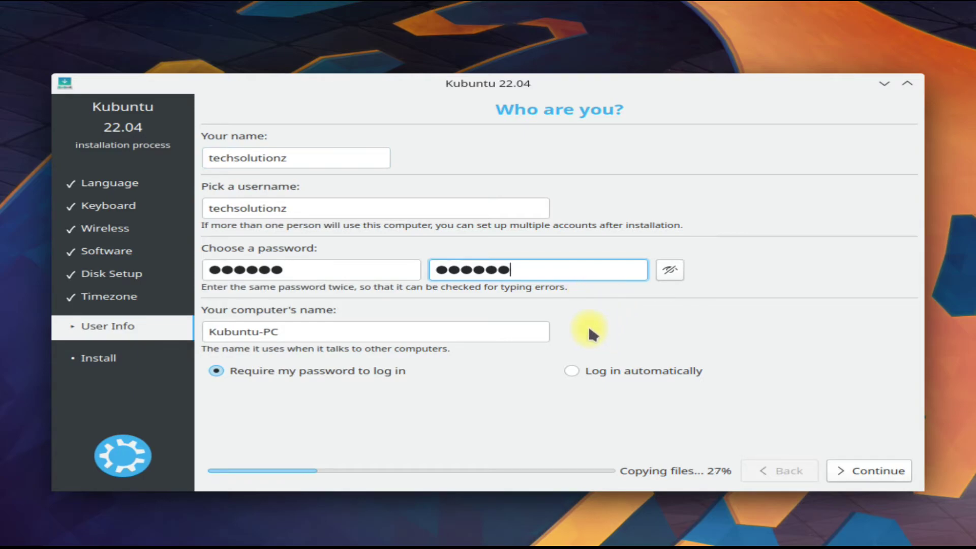
left_click(886, 471)
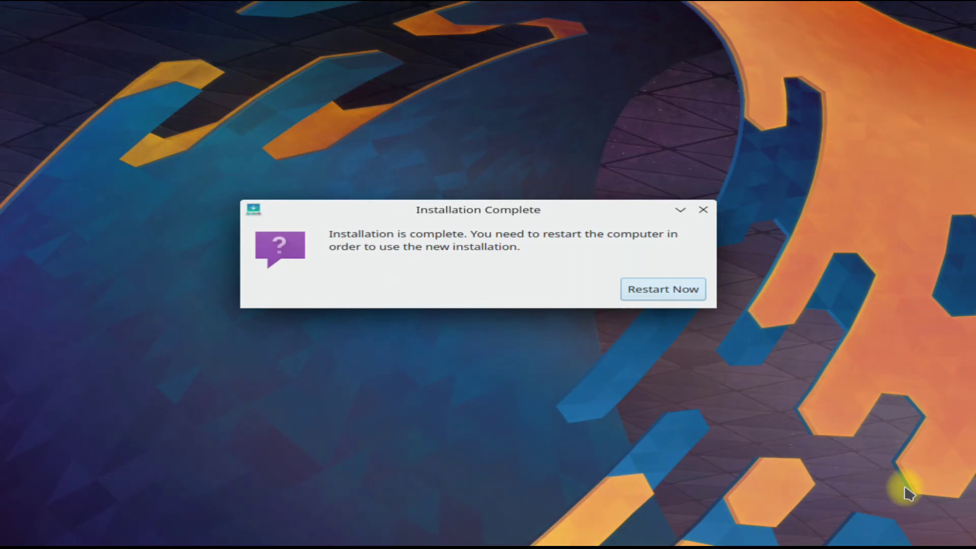
- Restart into the newly installed system from the Installation Complete dialog
left_click(697, 294)
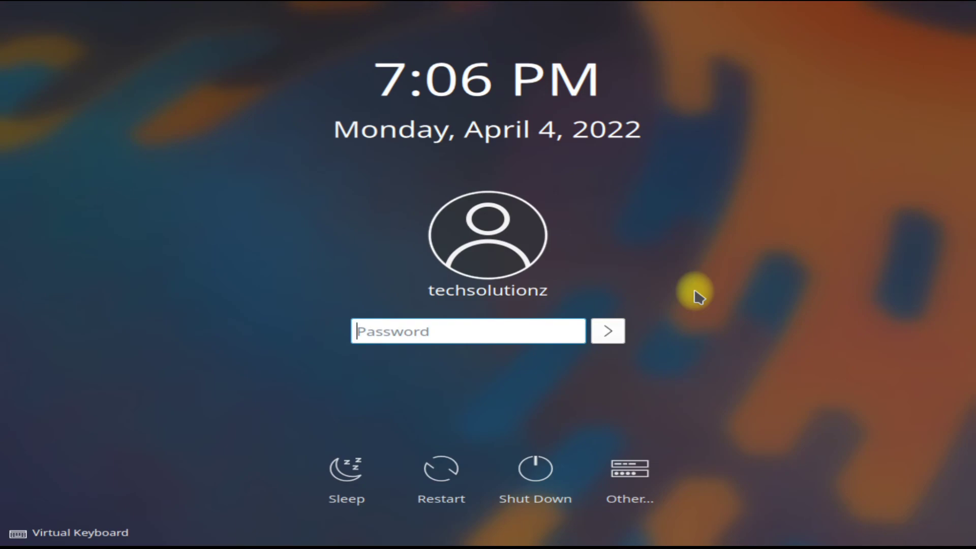
- Enter the account password at the SDDM login screen
type("******")
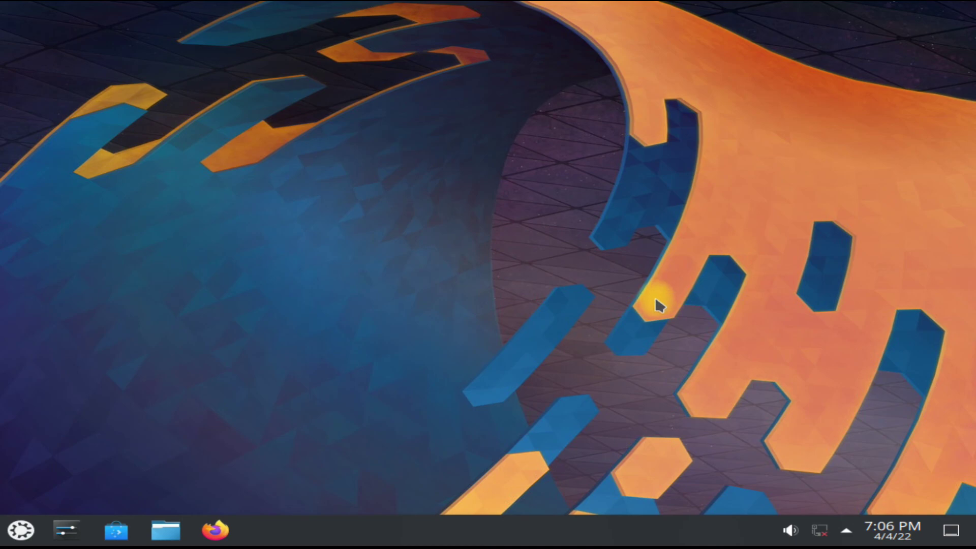
- Open the Application Launcher at the bottom-left of the taskbar
left_click(19, 529)
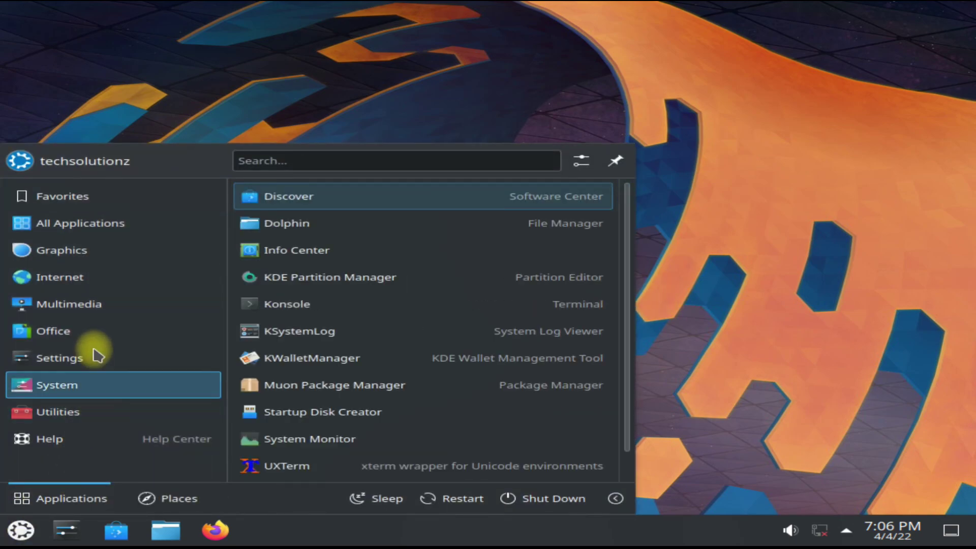